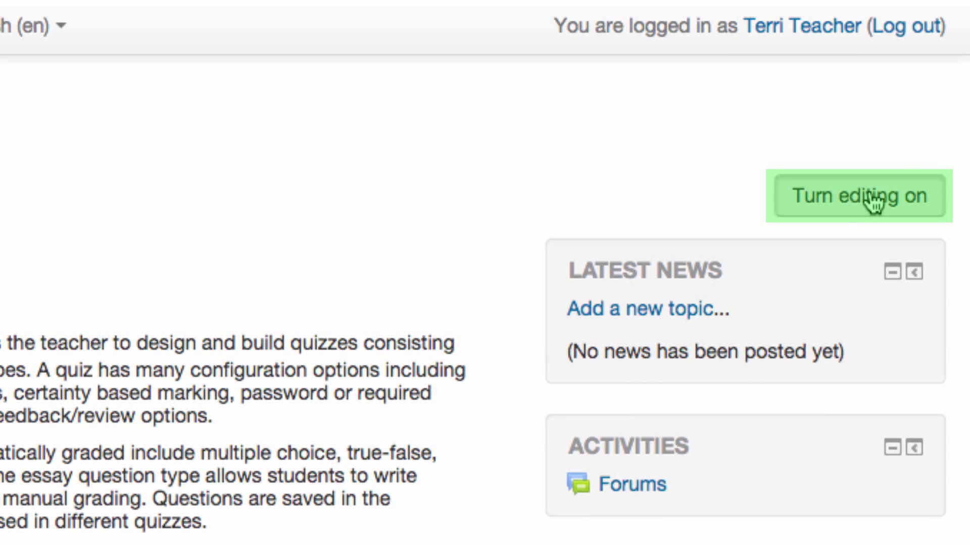
Turn editing on in Moodle Course 101 and add a new Quiz activity
click(871, 198)
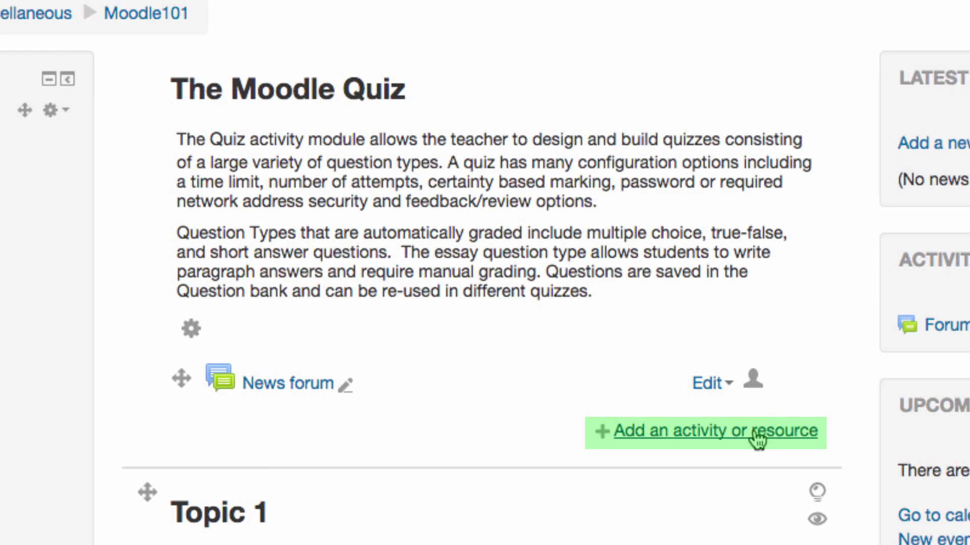
click(753, 438)
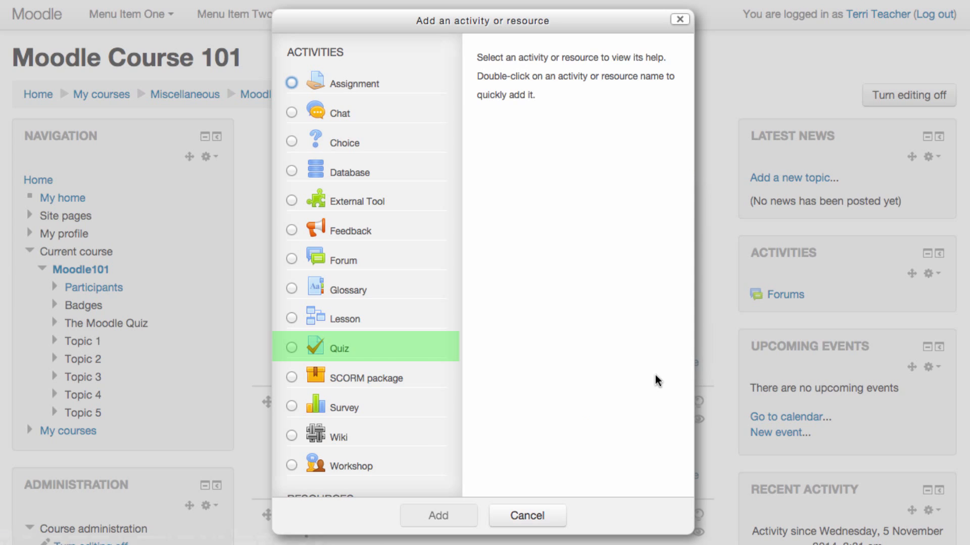
click(337, 348)
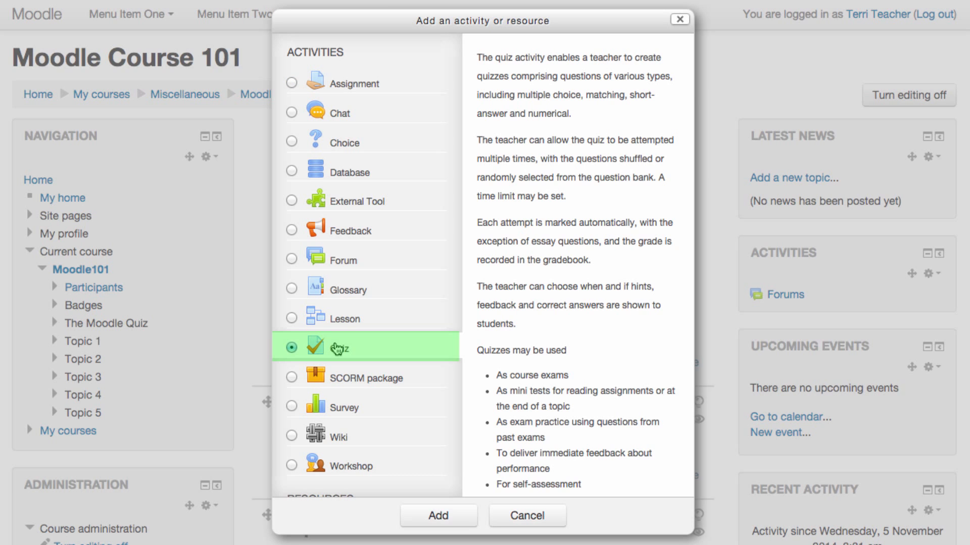
click(437, 515)
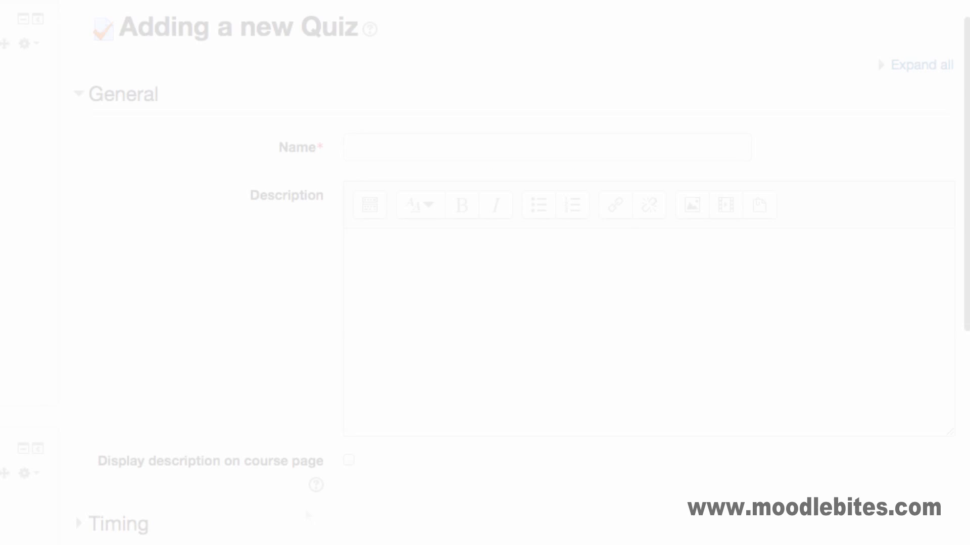
Name the quiz 'Pre course quiz', write its description, and display it on the course page
text(Pre)
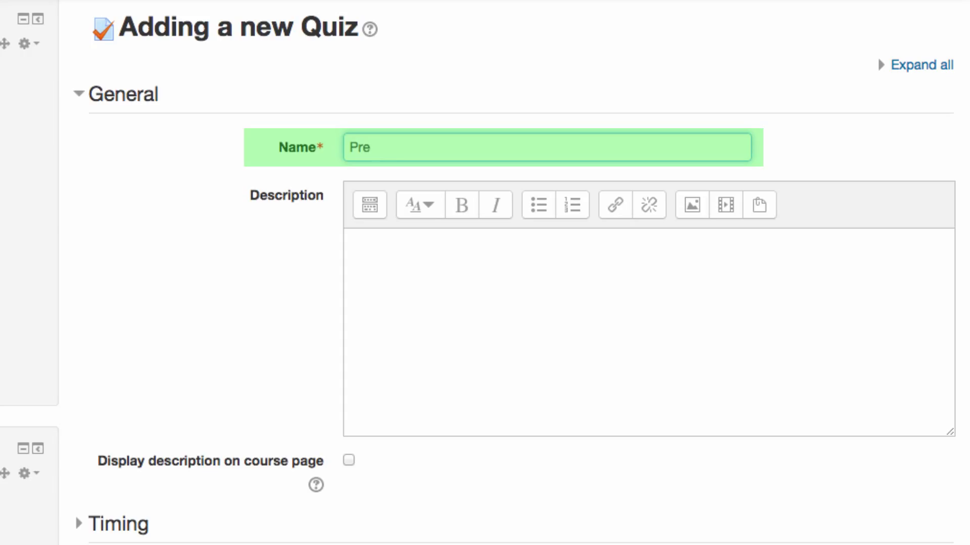
text( course quiz)
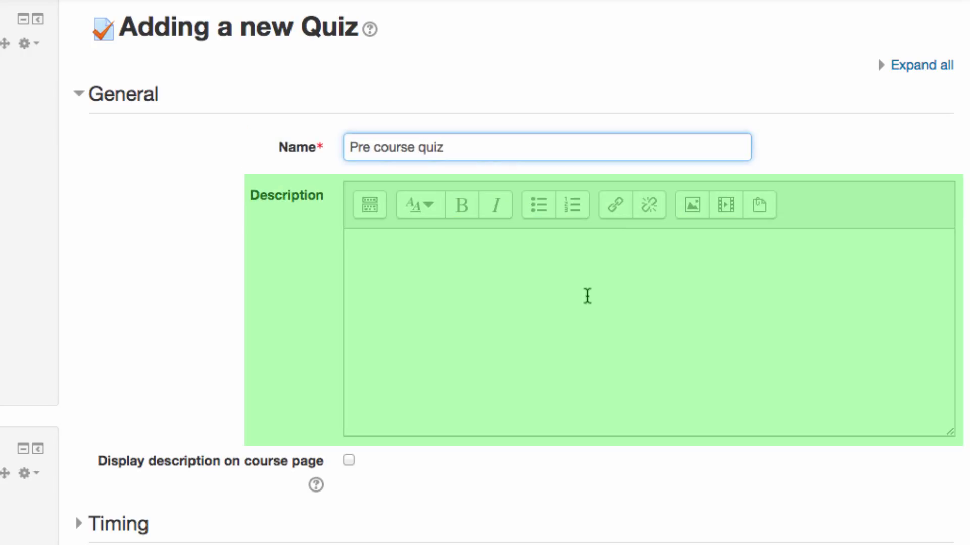
click(587, 296)
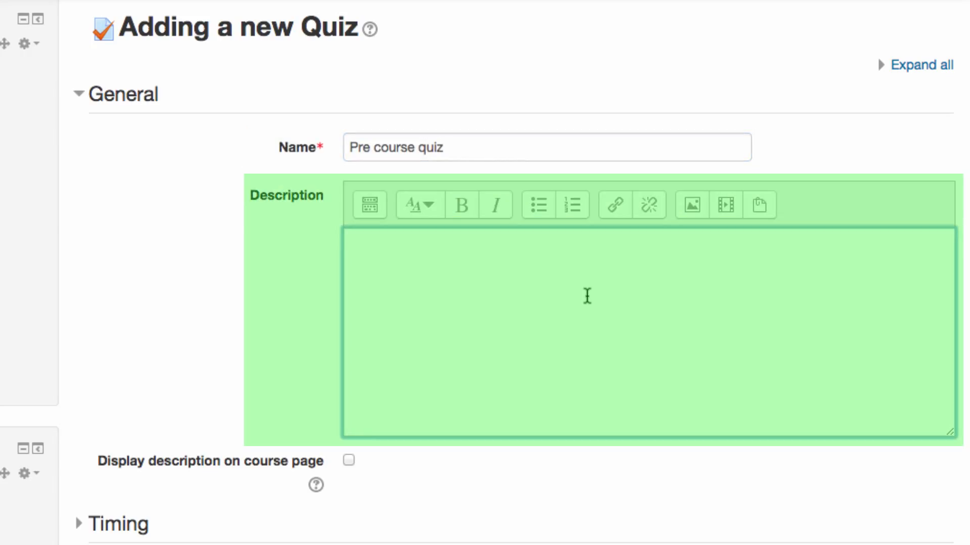
text(se.)
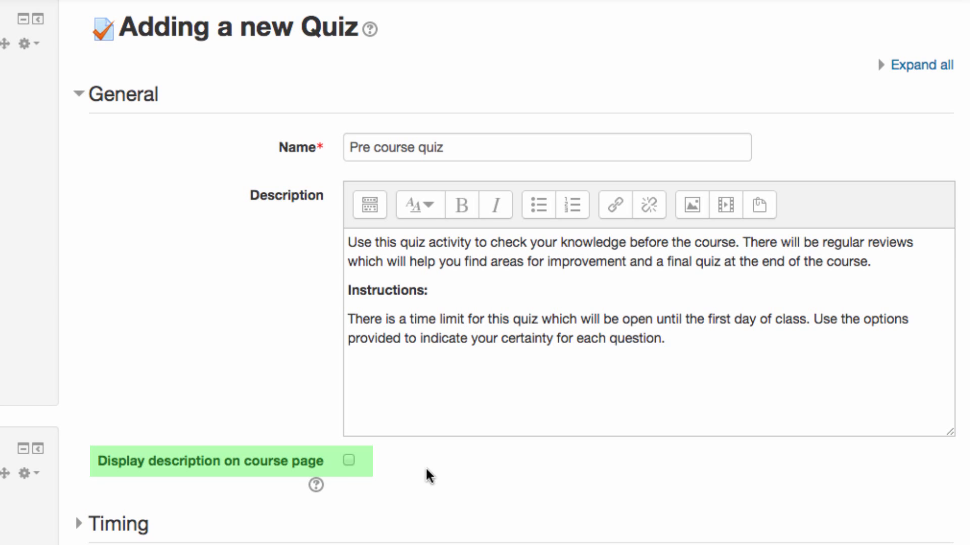
click(350, 460)
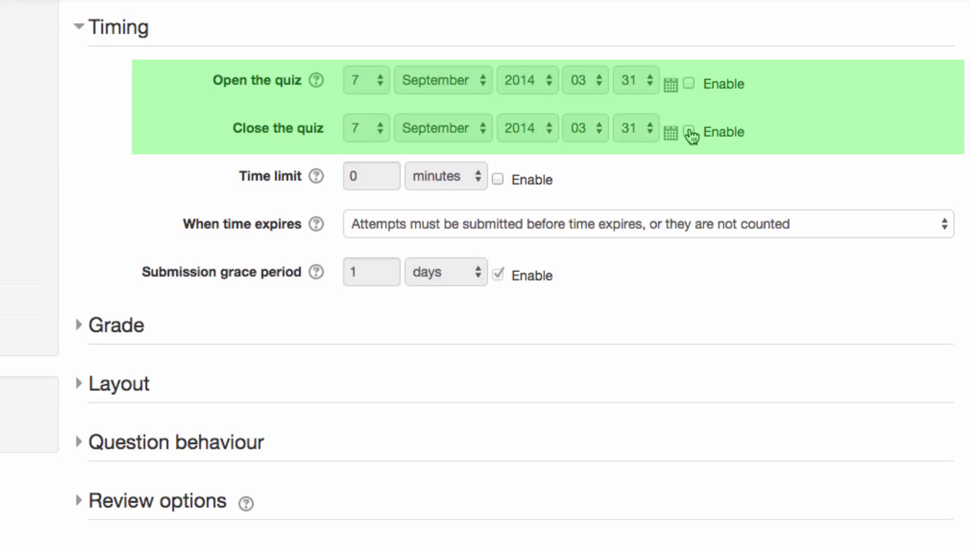
Enable the quiz closing date and set a 15-minute time limit
click(690, 132)
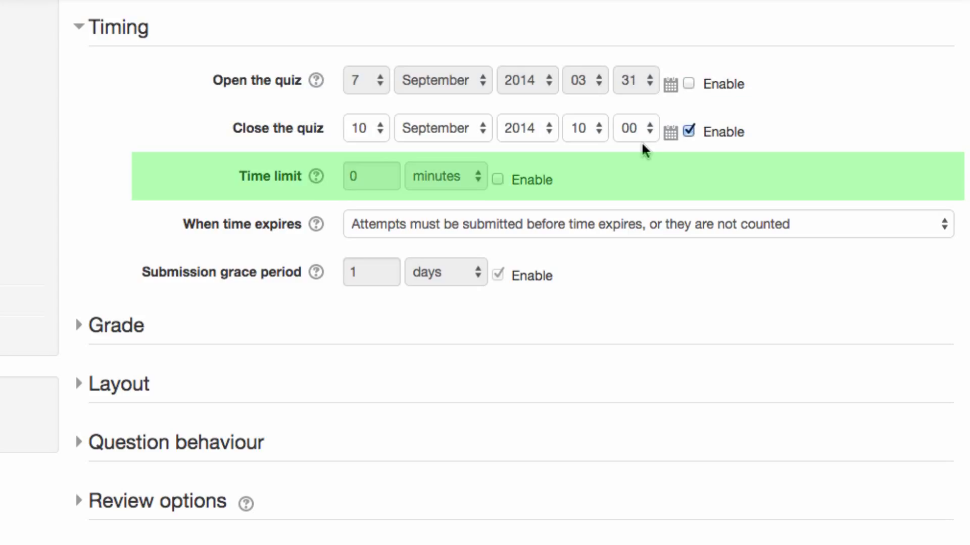
click(497, 180)
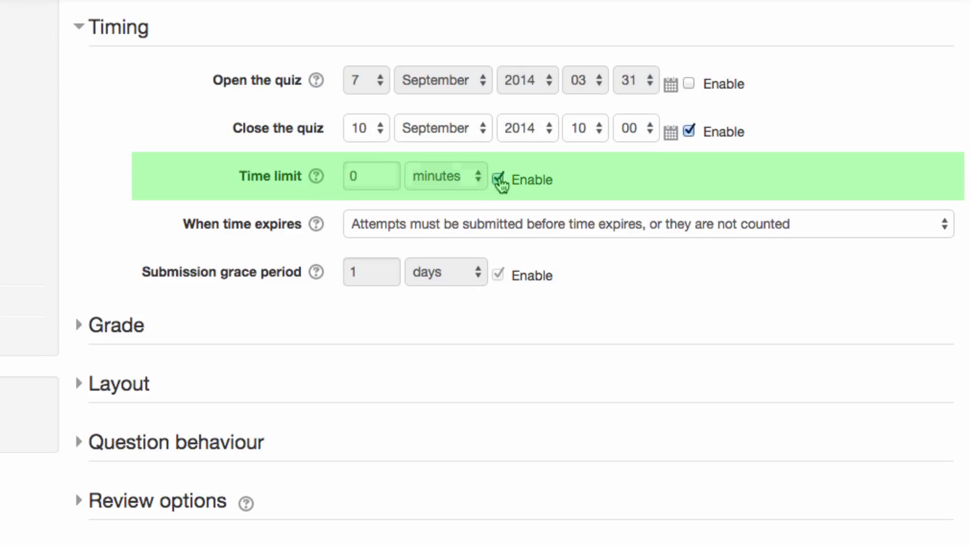
click(477, 177)
click(480, 177)
double_click(387, 182)
text(15)
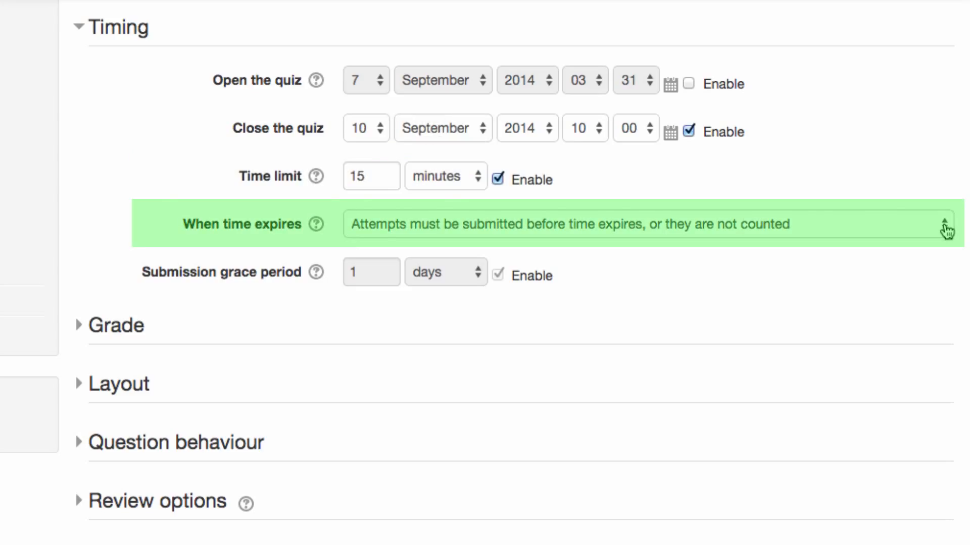
Allow a submission grace period after time expires, measured in hours
click(945, 227)
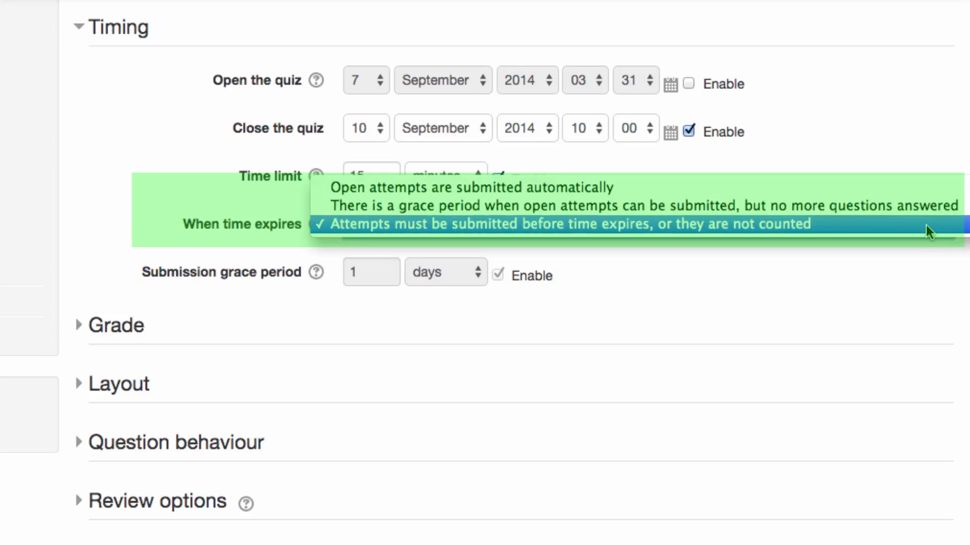
click(945, 206)
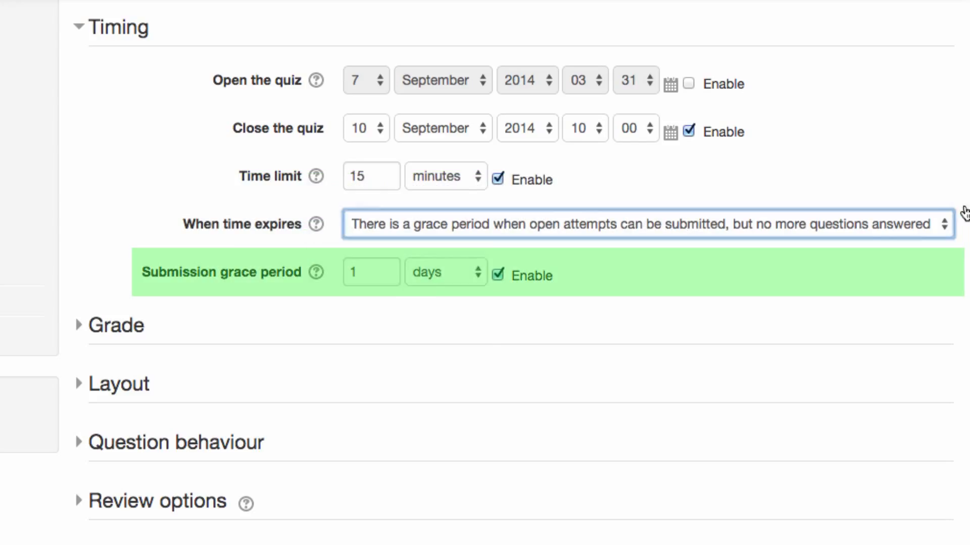
click(426, 273)
click(428, 290)
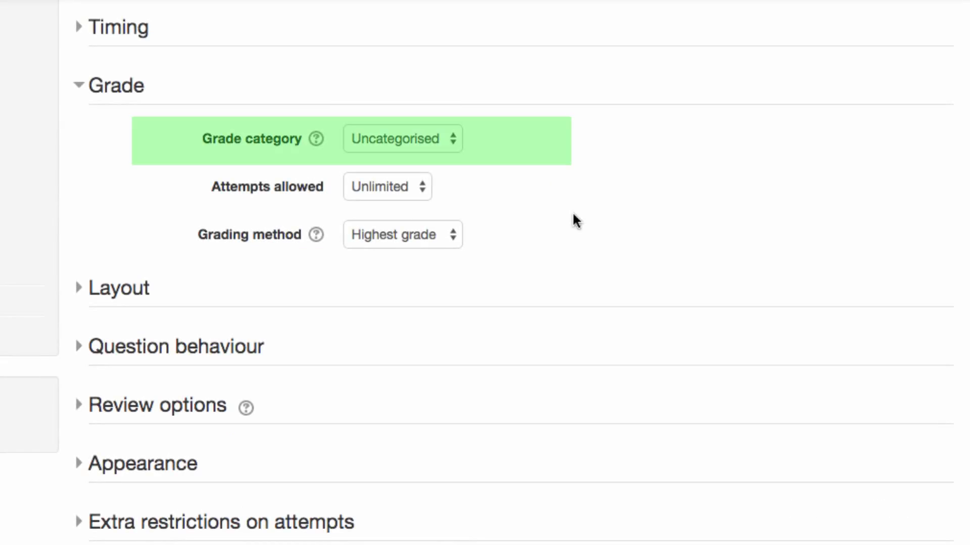
Set Attempts allowed to 3 and review the grading method choices
click(418, 189)
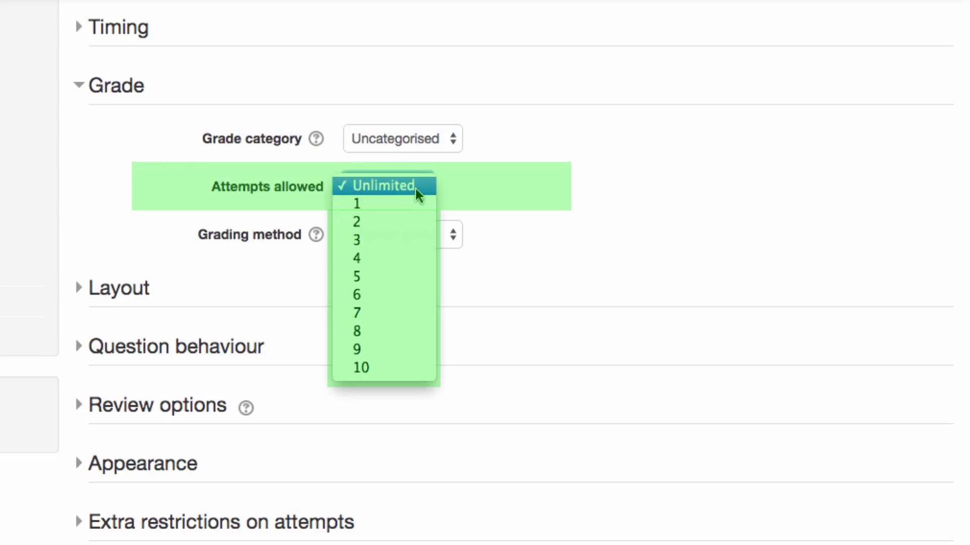
click(421, 236)
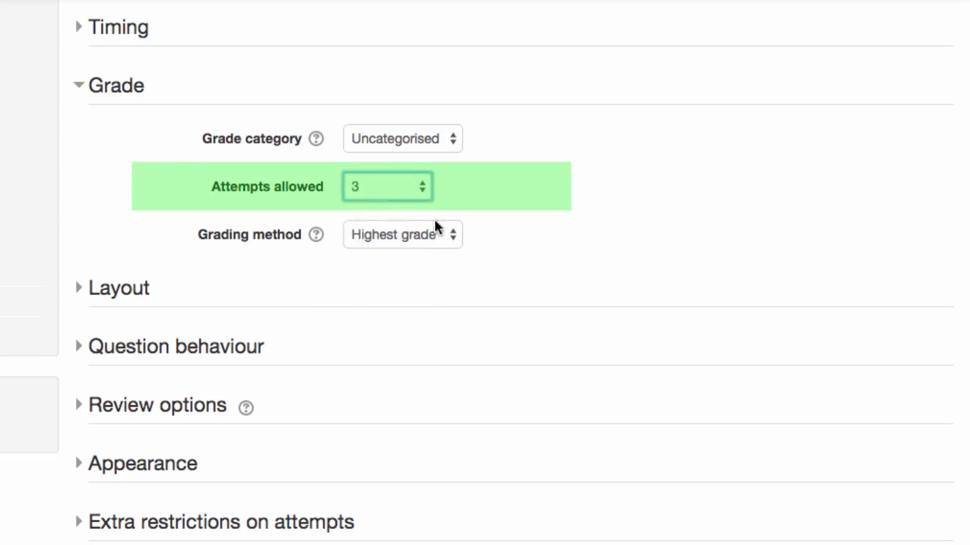
click(453, 238)
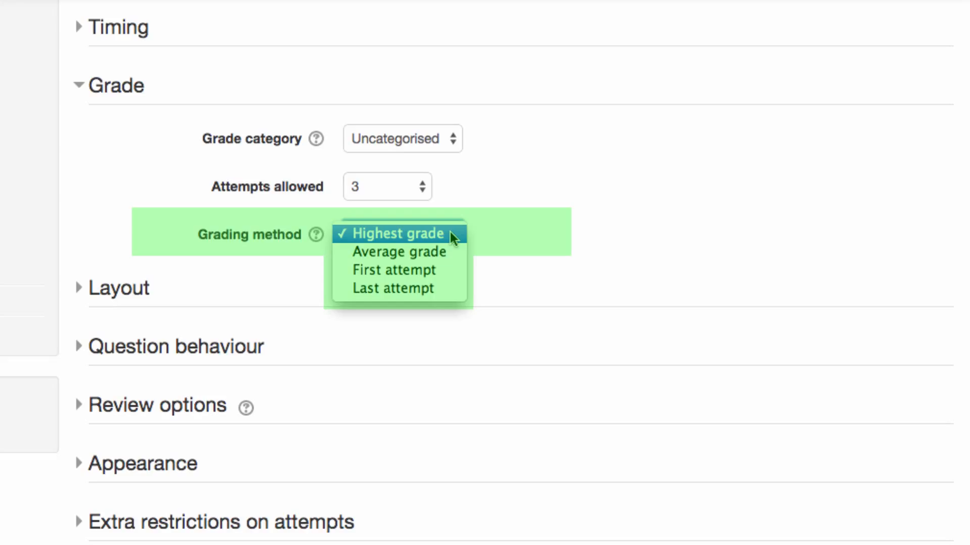
Keep Highest grade, shuffle question order randomly, and start a new page every 3 questions
click(450, 233)
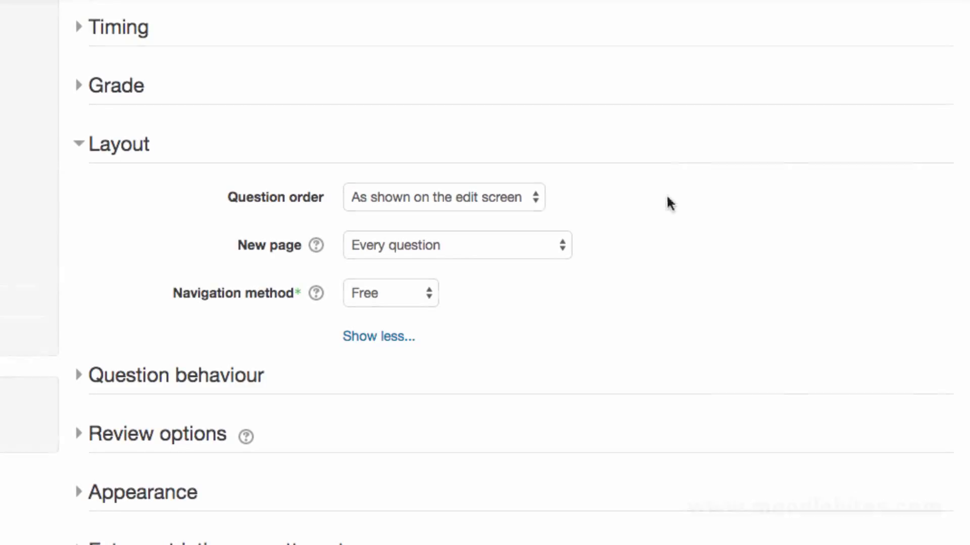
click(537, 200)
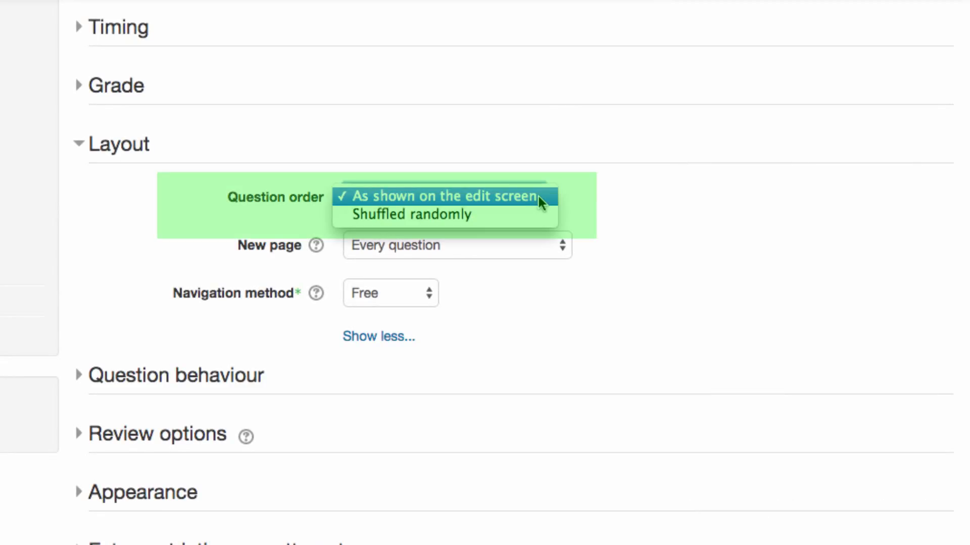
click(545, 213)
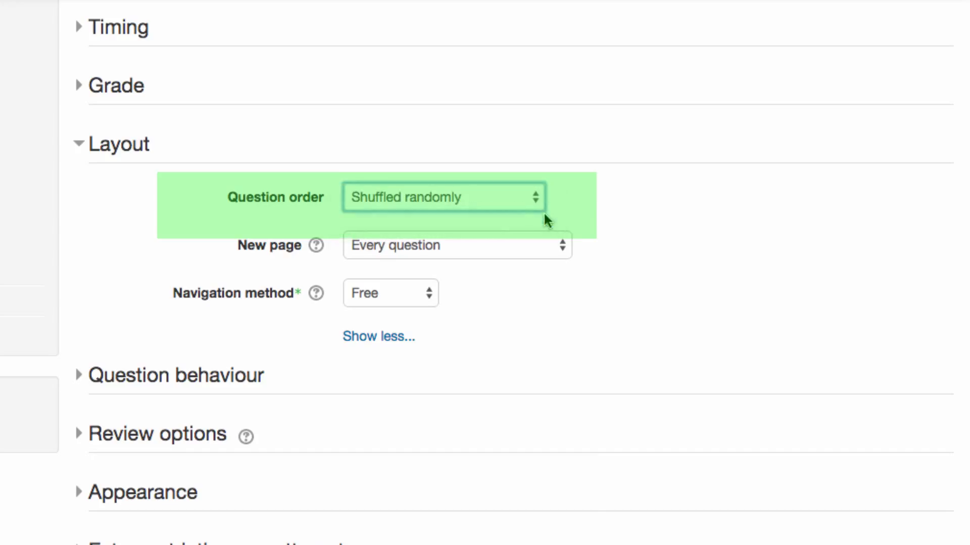
click(571, 244)
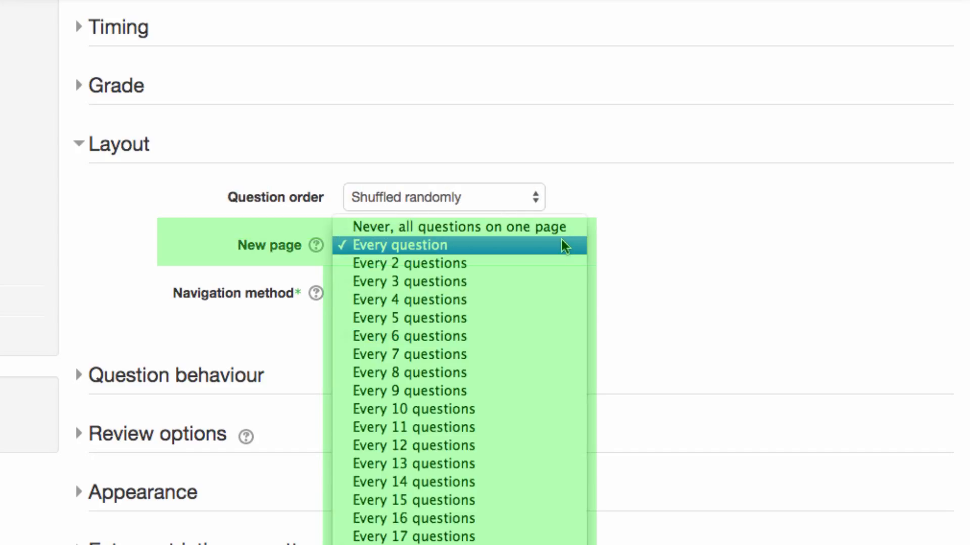
click(504, 281)
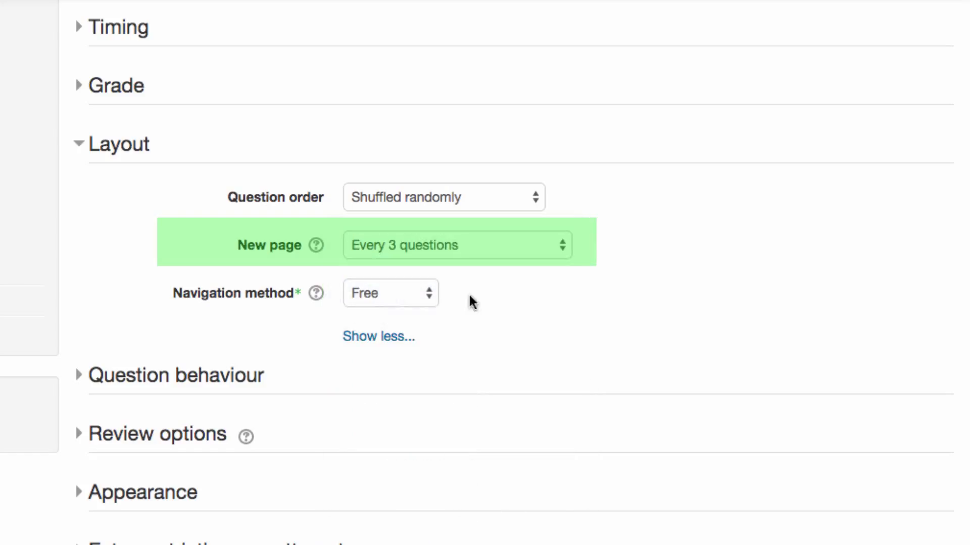
click(427, 301)
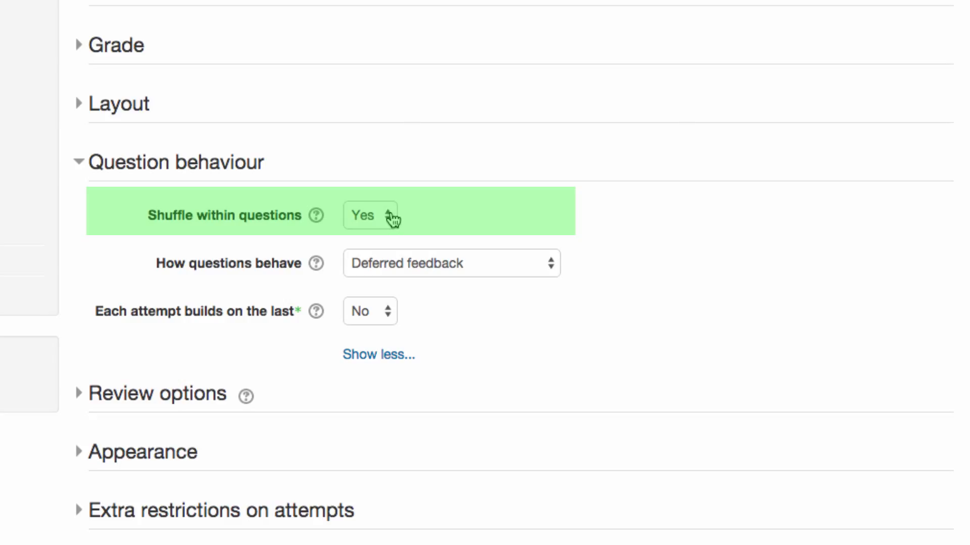
Leave Shuffle within questions at Yes and view the available question behaviours
click(391, 217)
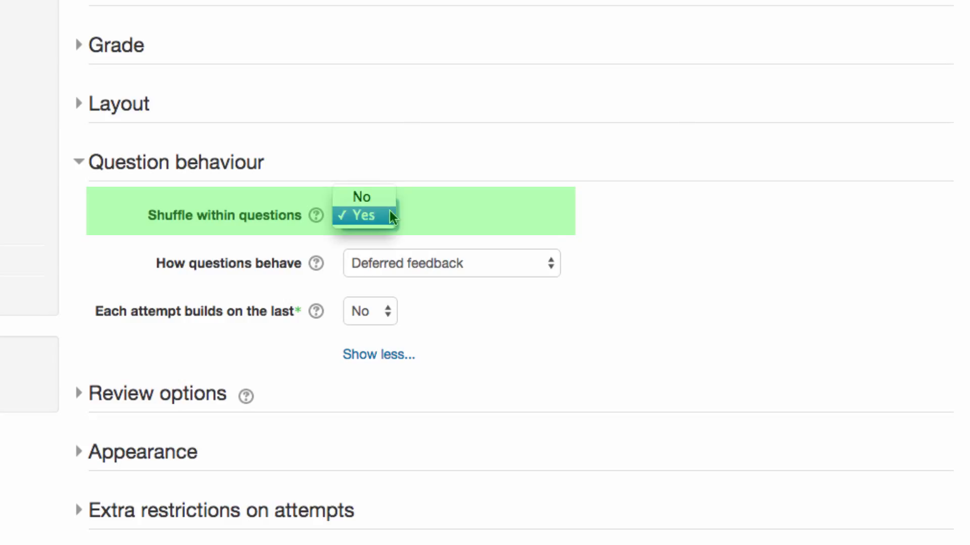
click(552, 232)
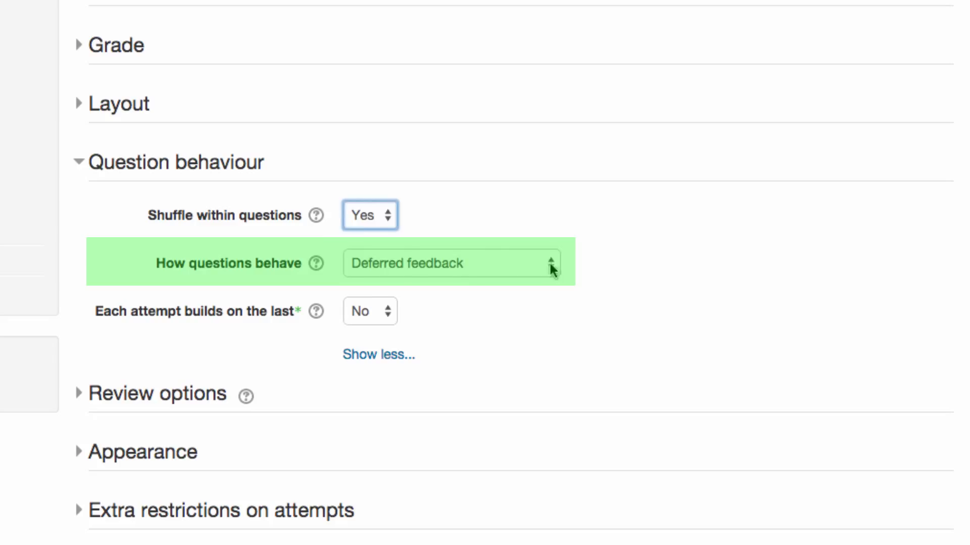
click(552, 267)
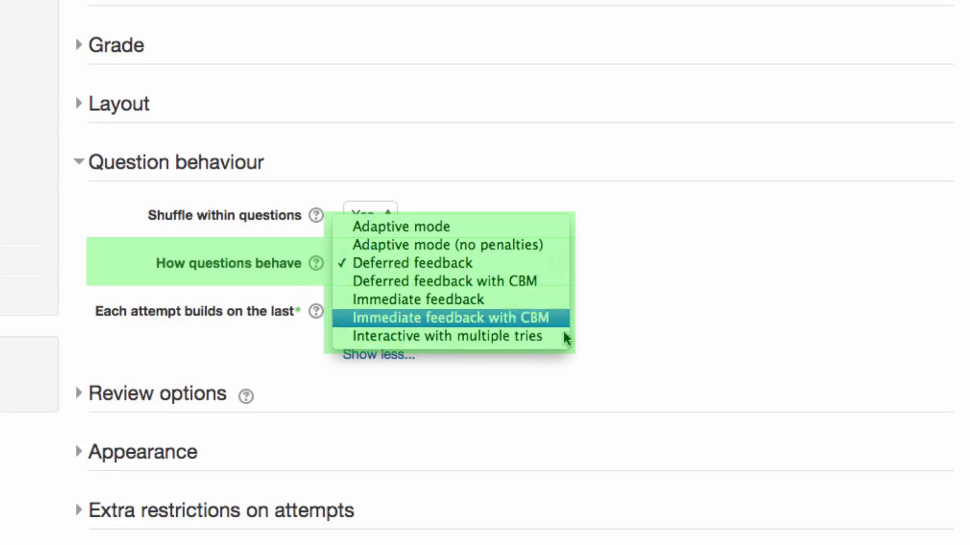
Choose Deferred feedback with CBM and keep 'Each attempt builds on the last' at No
click(561, 286)
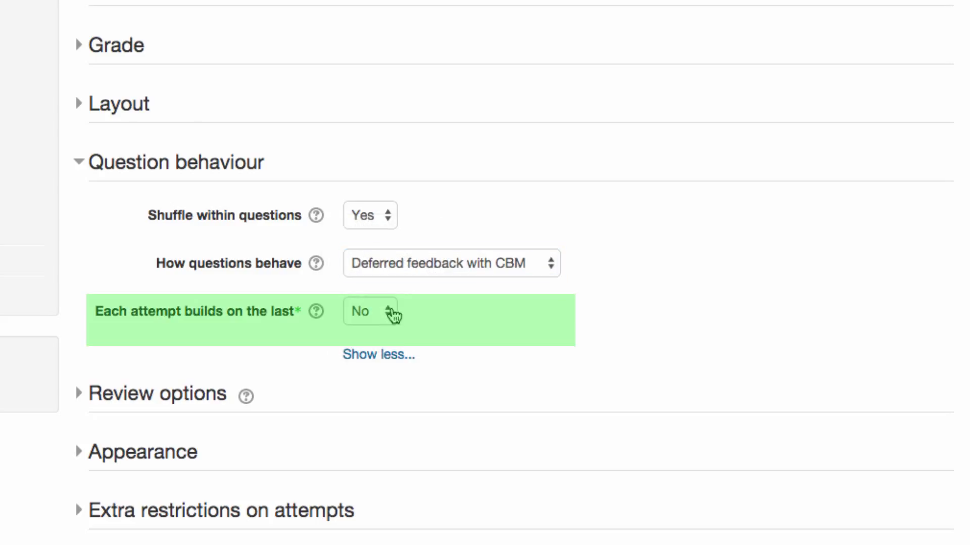
click(389, 317)
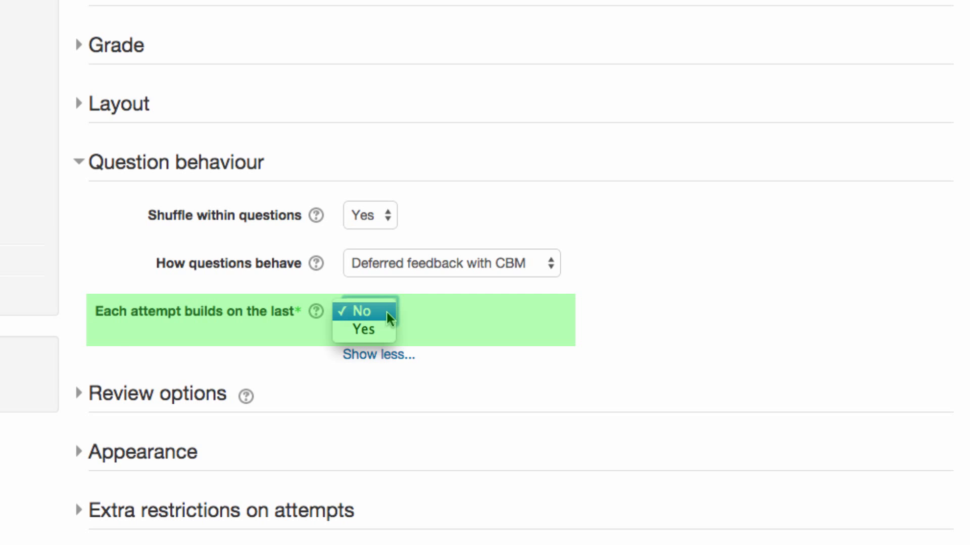
click(386, 312)
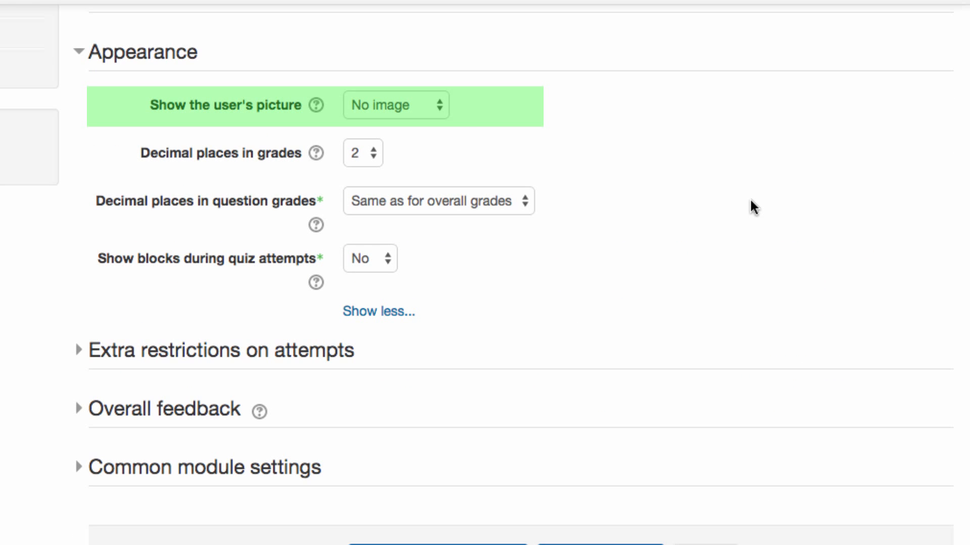
Keep appearance defaults: no user picture, 2 decimal places, question grades as overall, blocks hidden
click(442, 109)
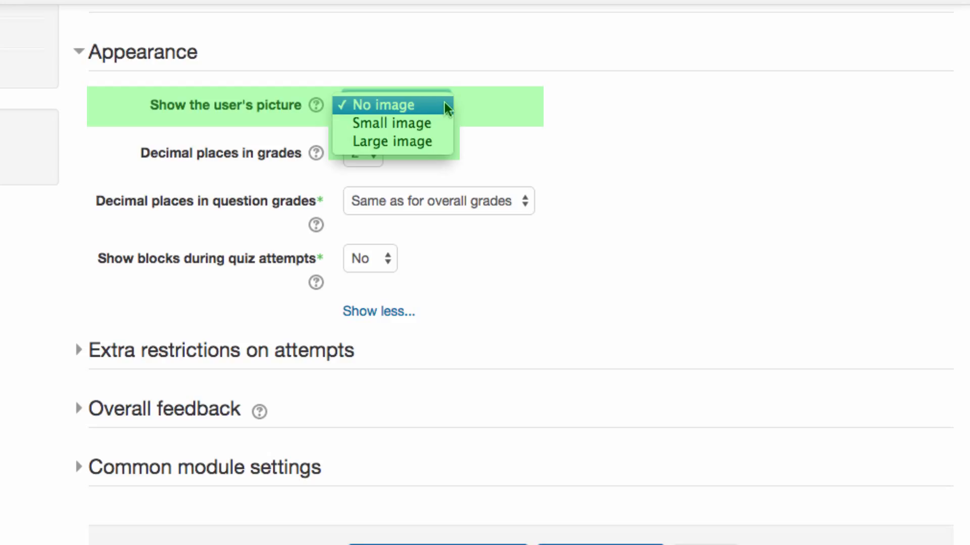
click(498, 93)
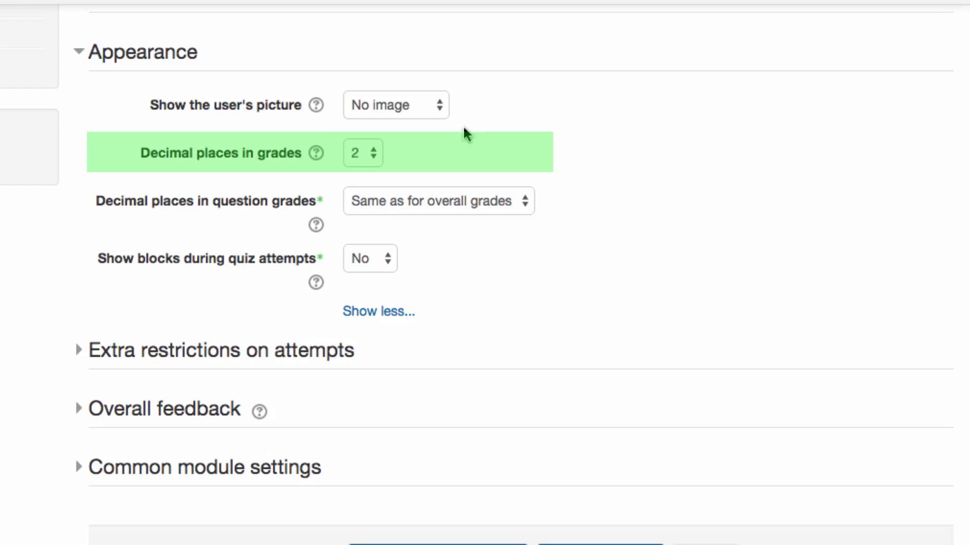
click(372, 159)
click(371, 154)
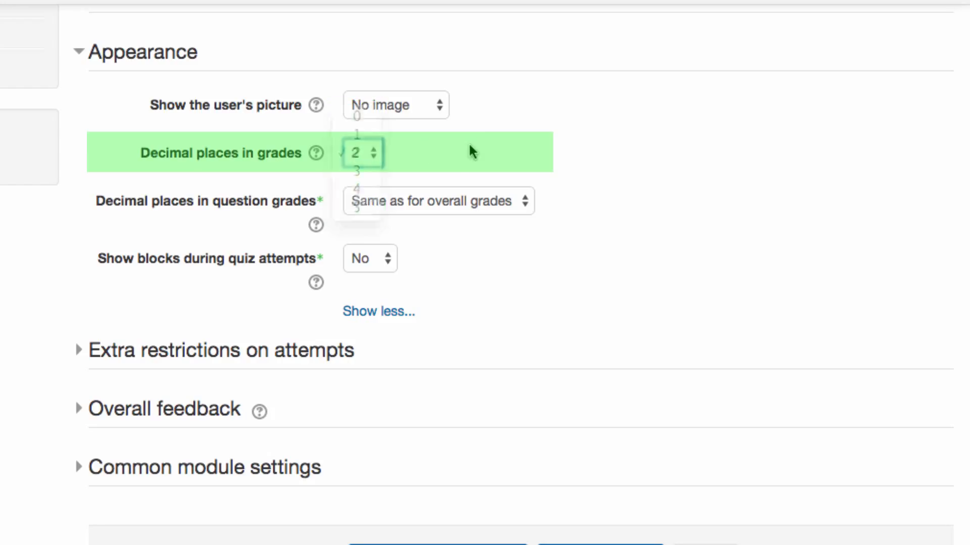
click(525, 204)
click(535, 202)
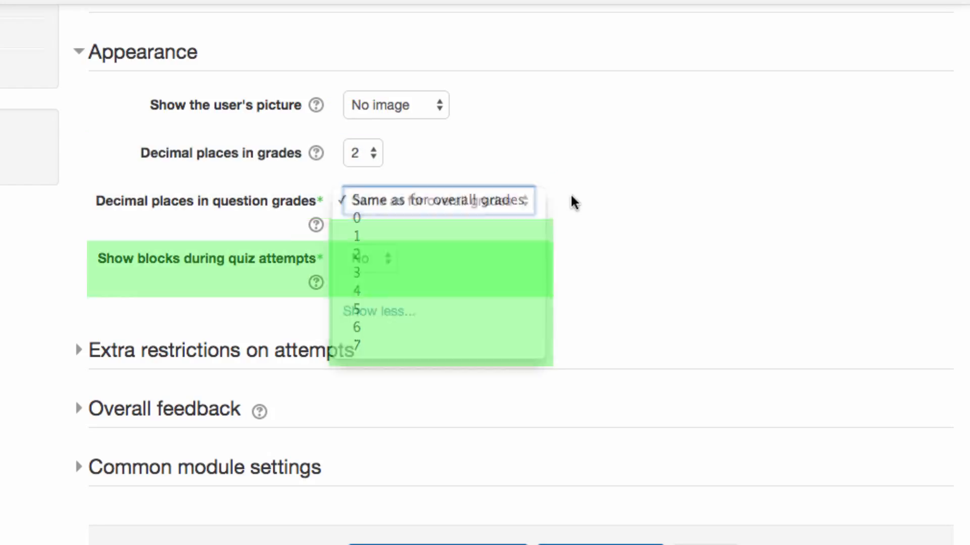
click(387, 260)
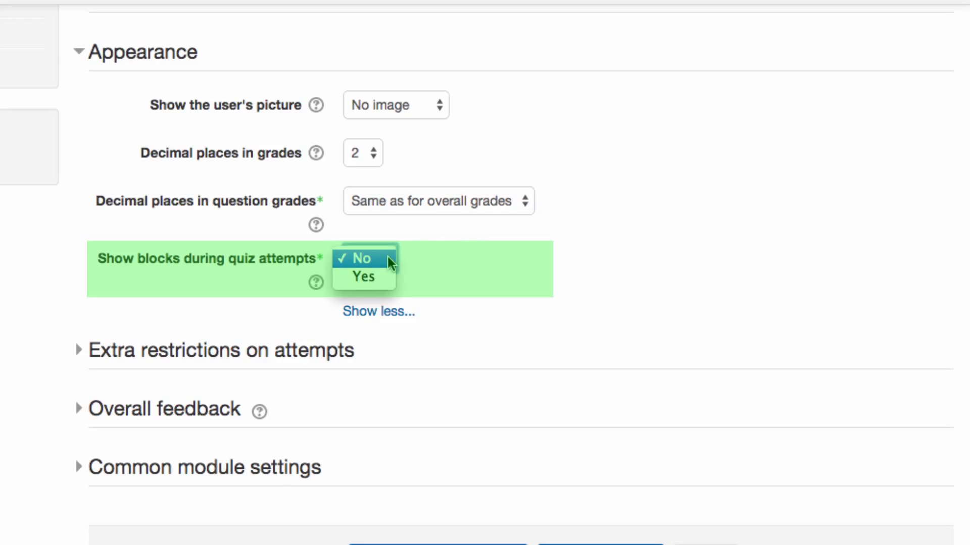
click(387, 256)
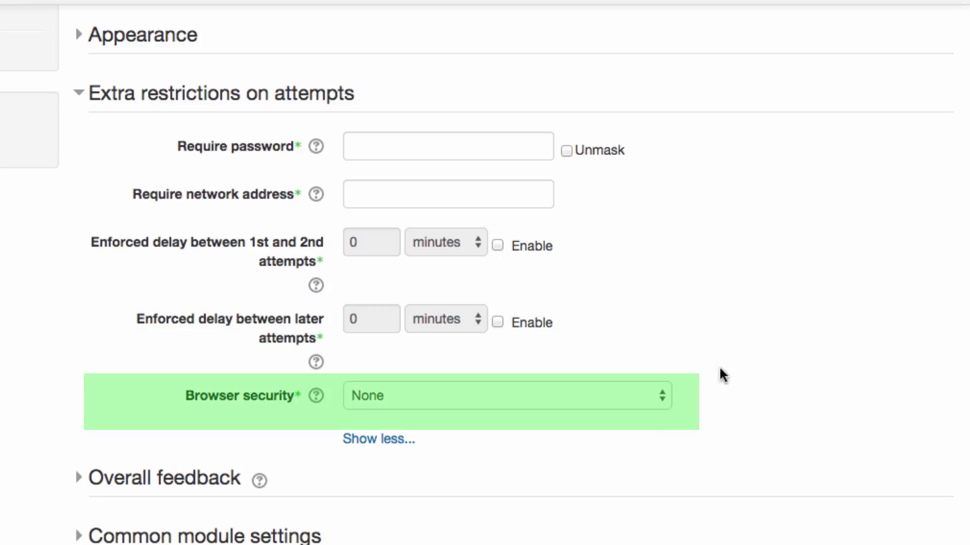
click(661, 396)
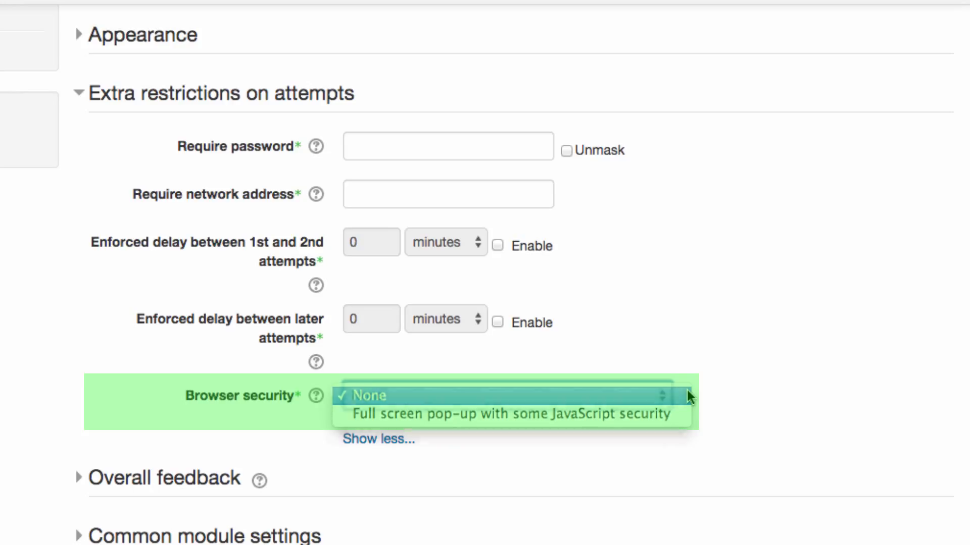
click(688, 395)
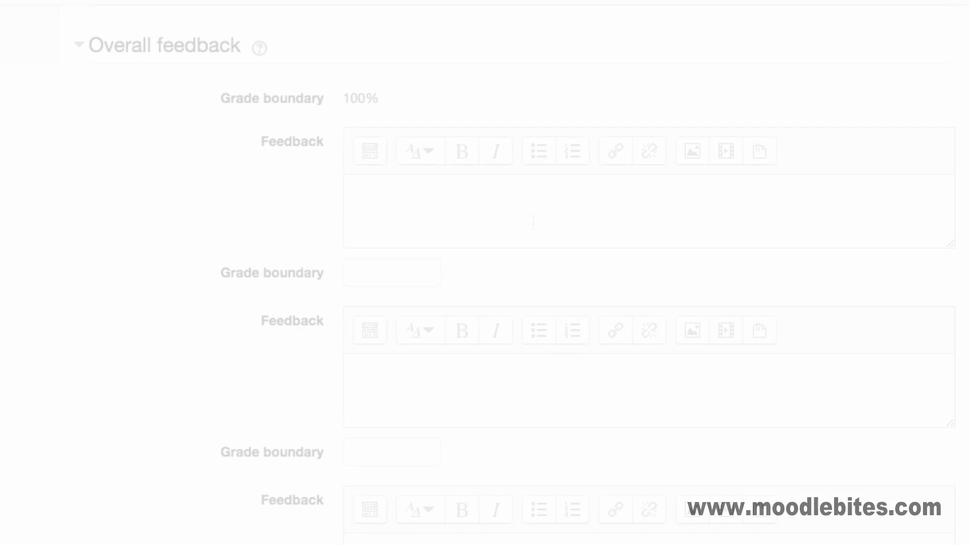
Enter 100% feedback 'Excellent, your knowledge is already very good.' and an 85% grade boundary
click(533, 221)
text(E)
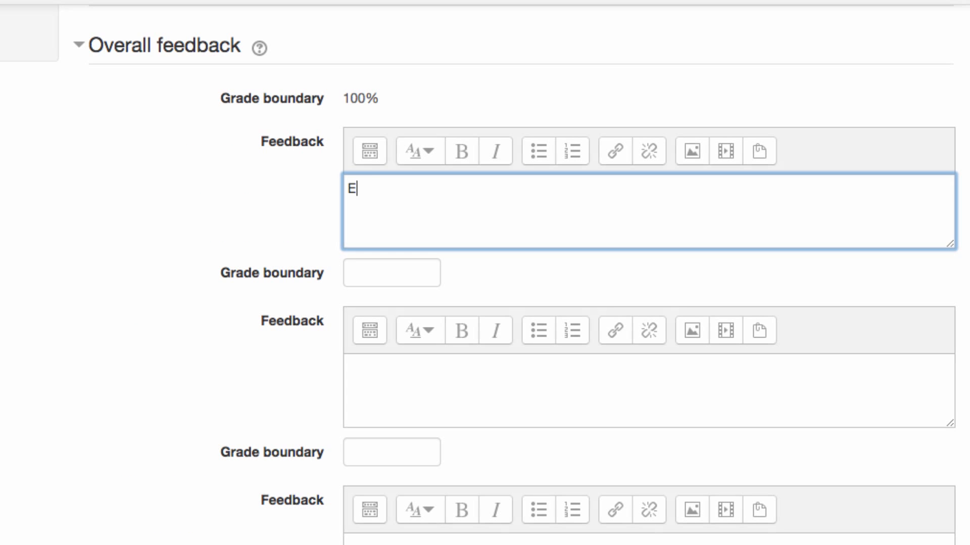
text(xcellent, your knowledge is already very good.)
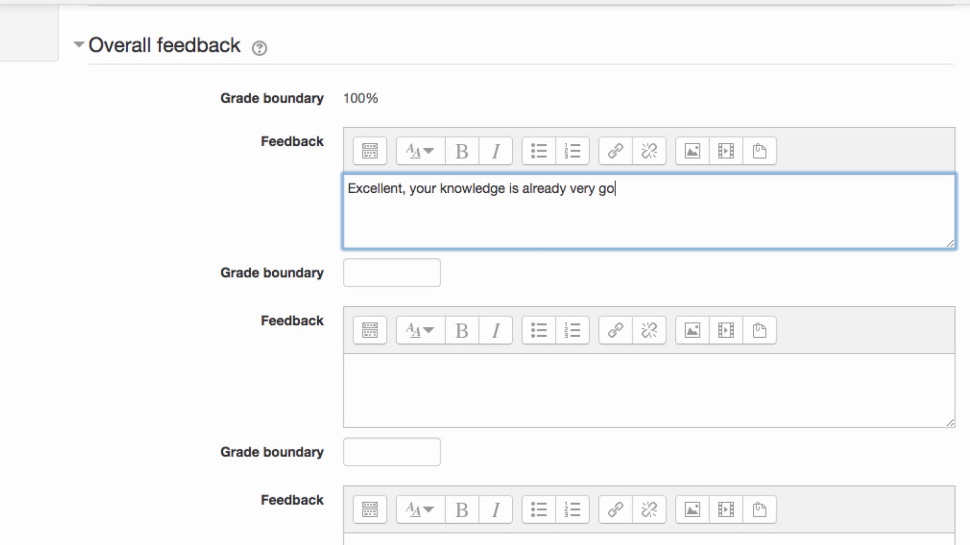
click(388, 278)
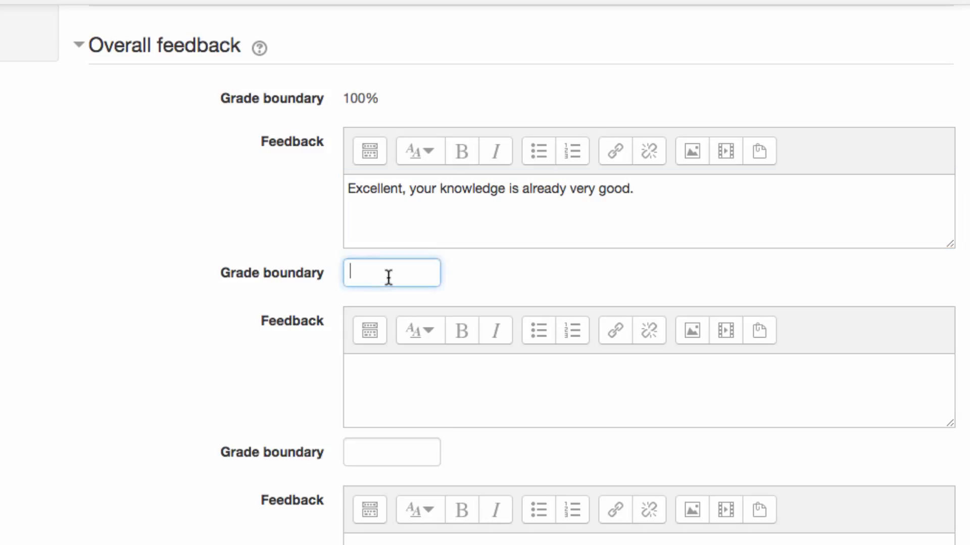
text(85)
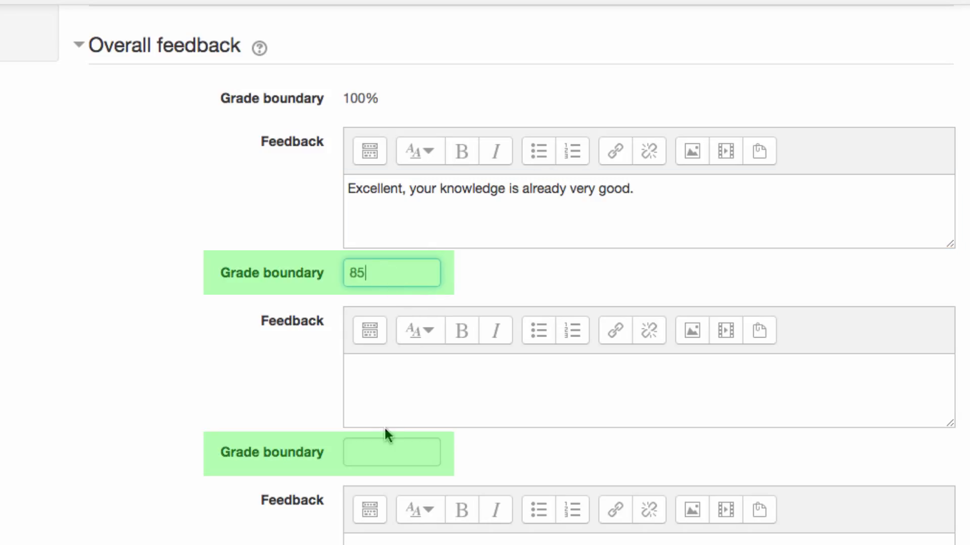
text(%)
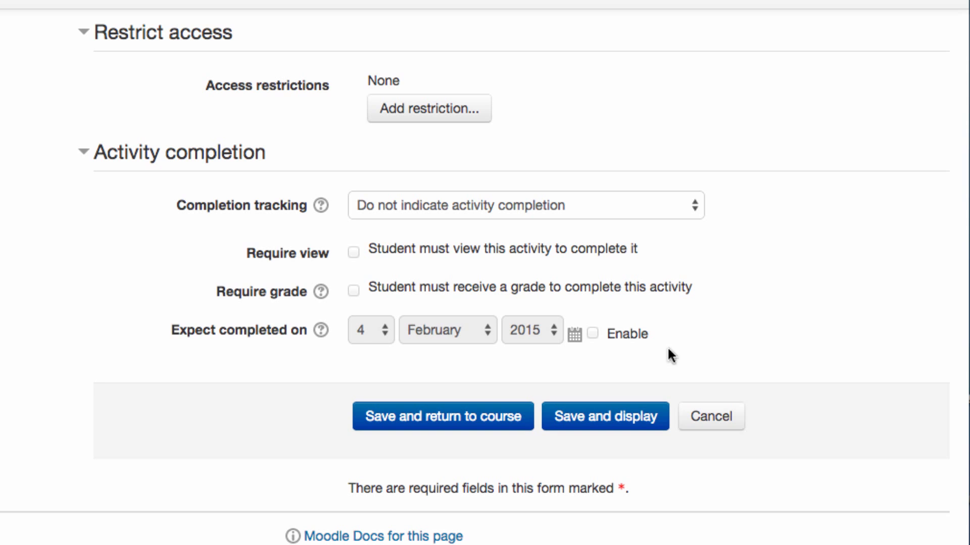
Save the quiz with Save and display
click(599, 422)
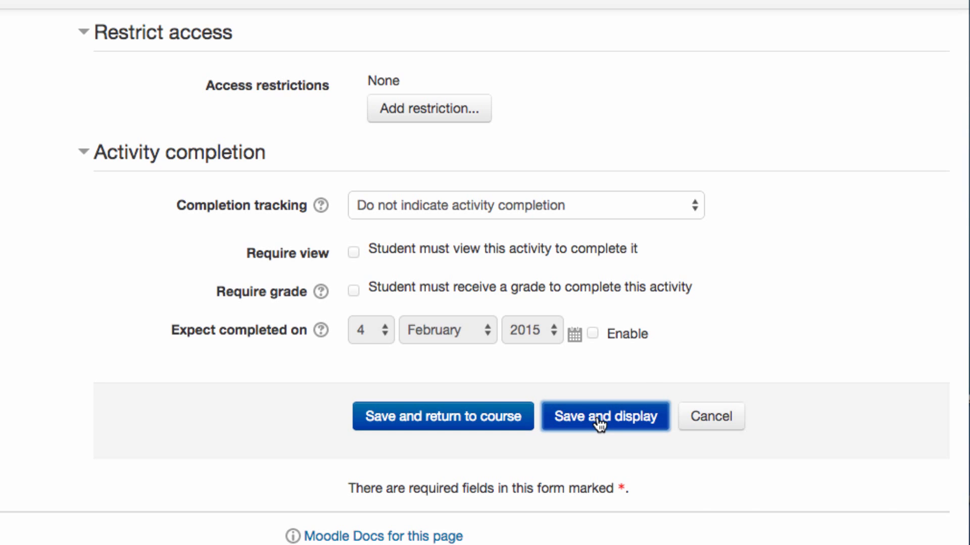